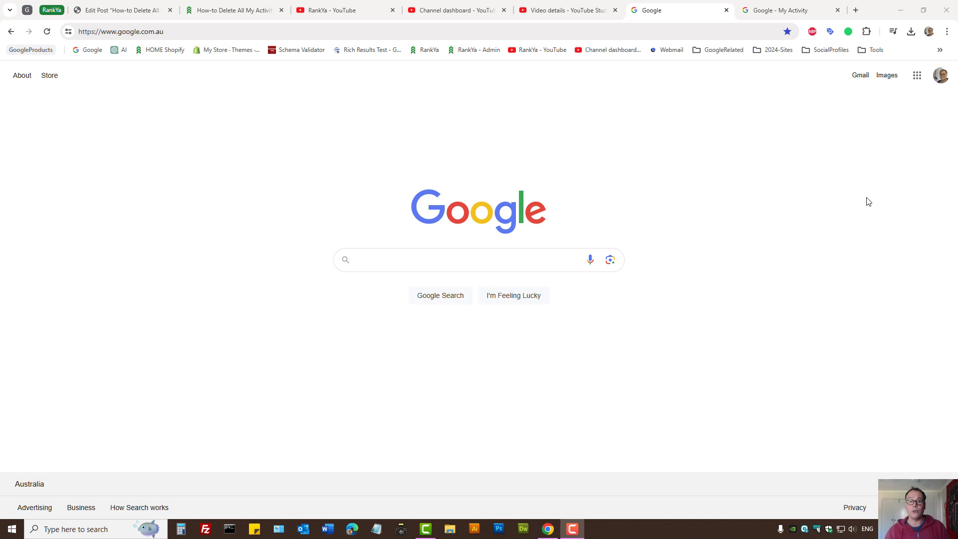
Open Google Account's Data & privacy page and scroll to History settings for Web & App, Location and YouTube.
{"action": "left_click", "coordinate": [941, 76]}
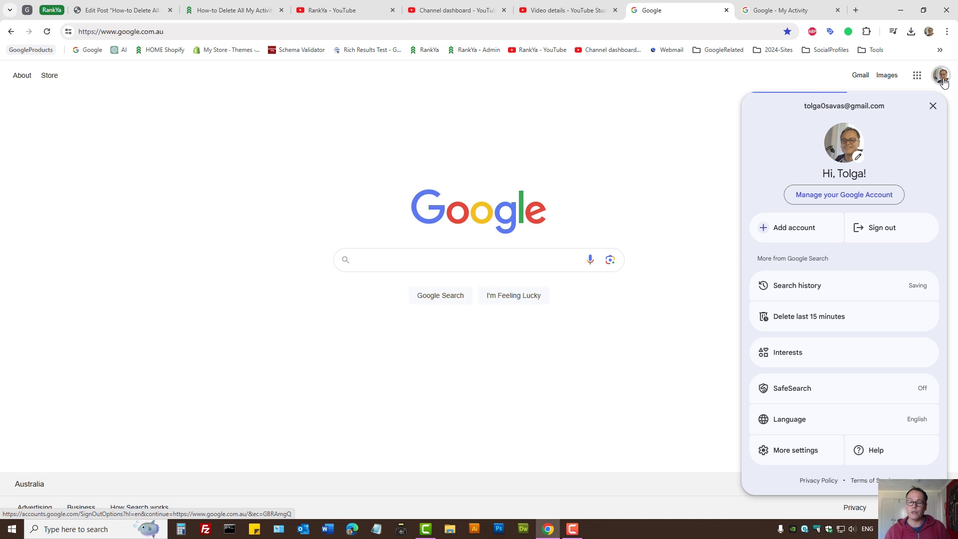
{"action": "left_click", "coordinate": [807, 197]}
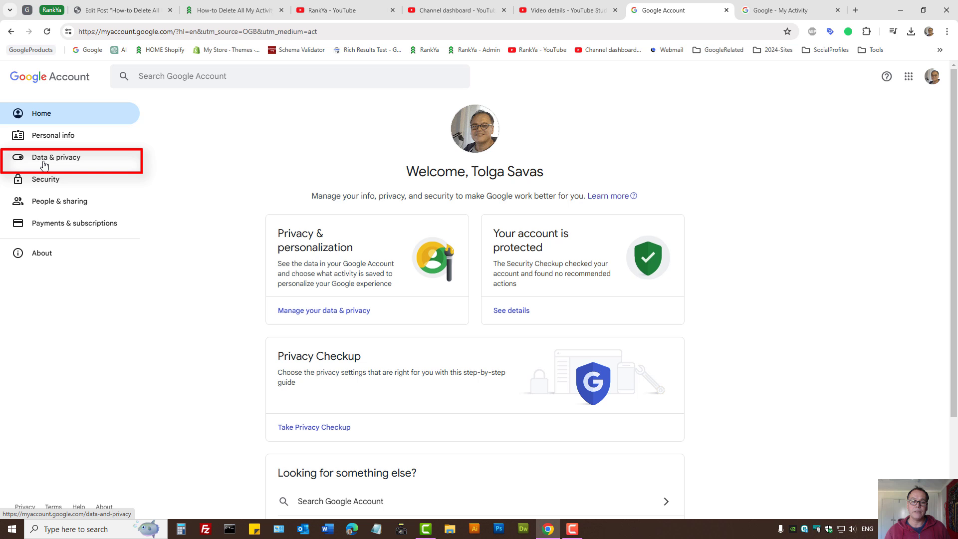
{"action": "left_click", "coordinate": [44, 165]}
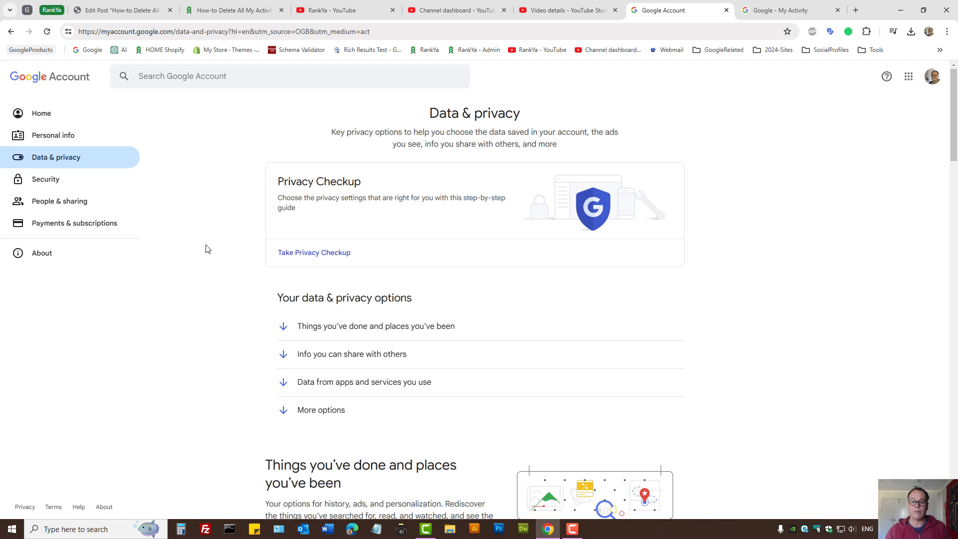
{"action": "scroll", "coordinate": [207, 248], "scroll_direction": "down", "scroll_amount": 3}
{"action": "scroll", "coordinate": [208, 248], "scroll_direction": "down", "scroll_amount": 3}
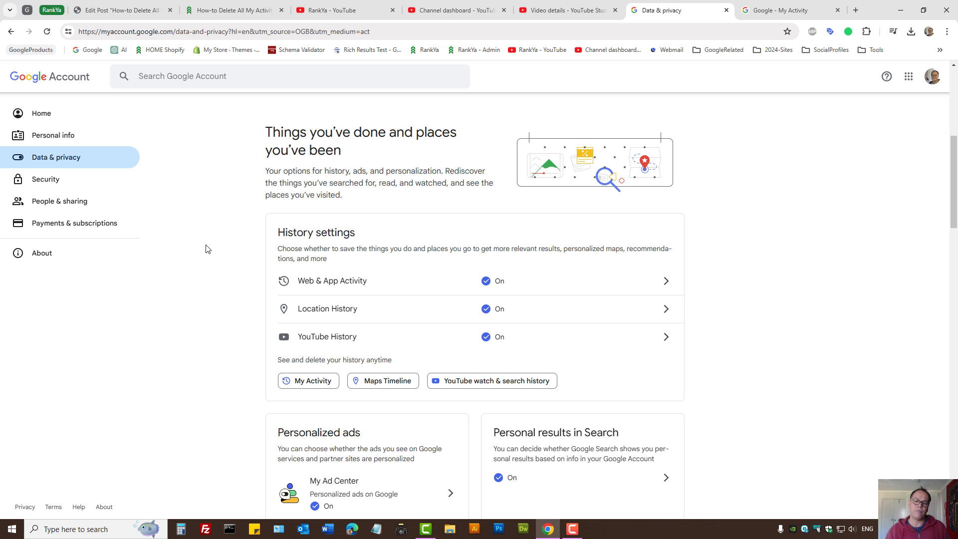
Open My Activity from History settings and scroll to today's Search and Discover entries.
{"action": "left_click", "coordinate": [314, 381]}
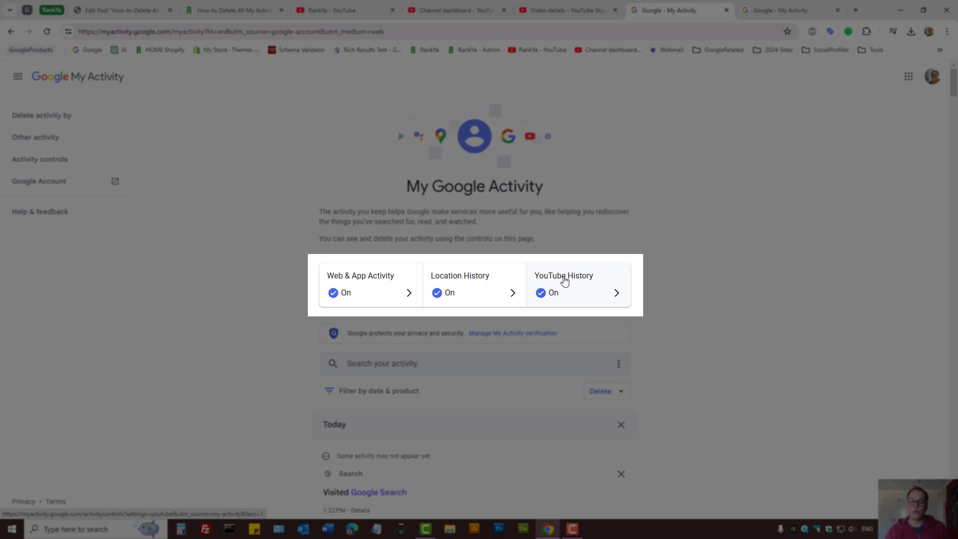
{"action": "scroll", "coordinate": [277, 288], "scroll_direction": "down", "scroll_amount": 3}
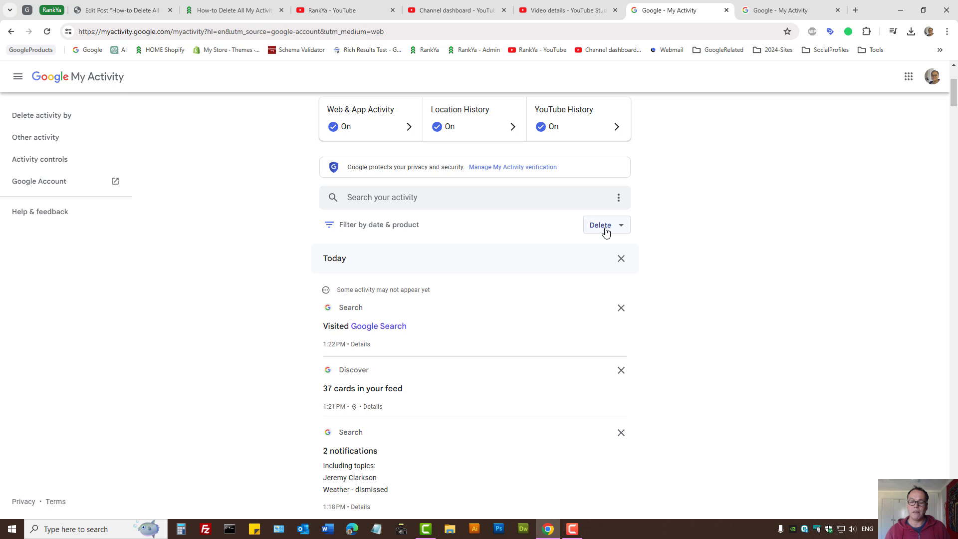
{"action": "left_click", "coordinate": [605, 229]}
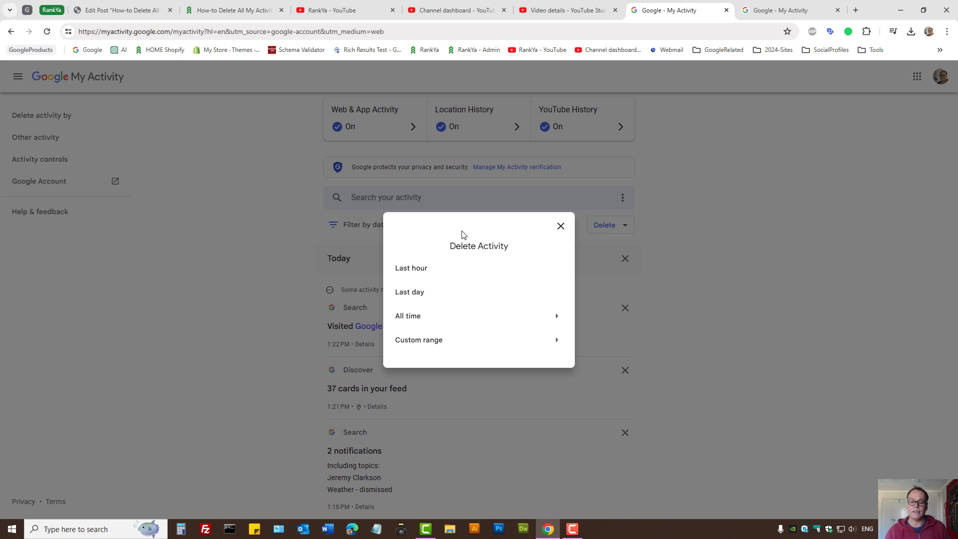
{"action": "left_click", "coordinate": [397, 320]}
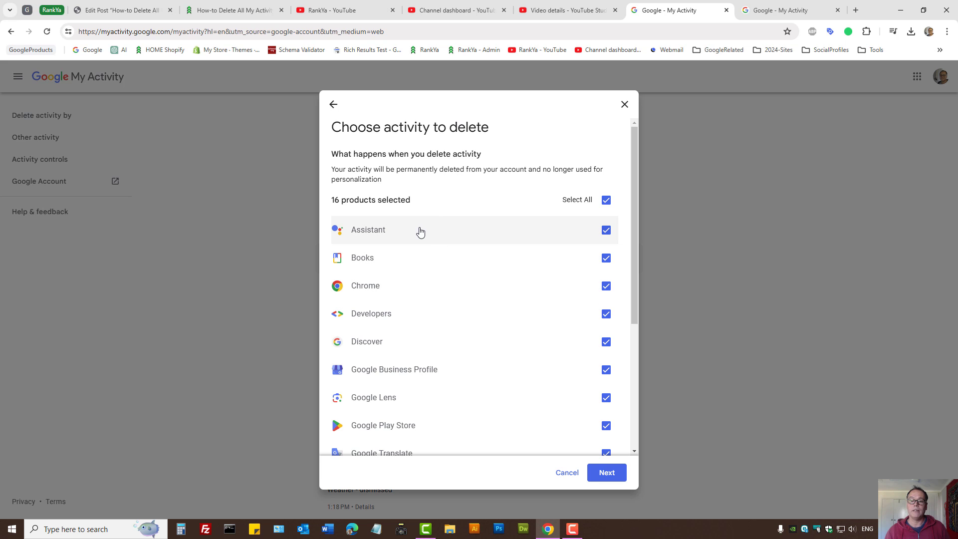
{"action": "scroll", "coordinate": [481, 277], "scroll_direction": "down", "scroll_amount": 4}
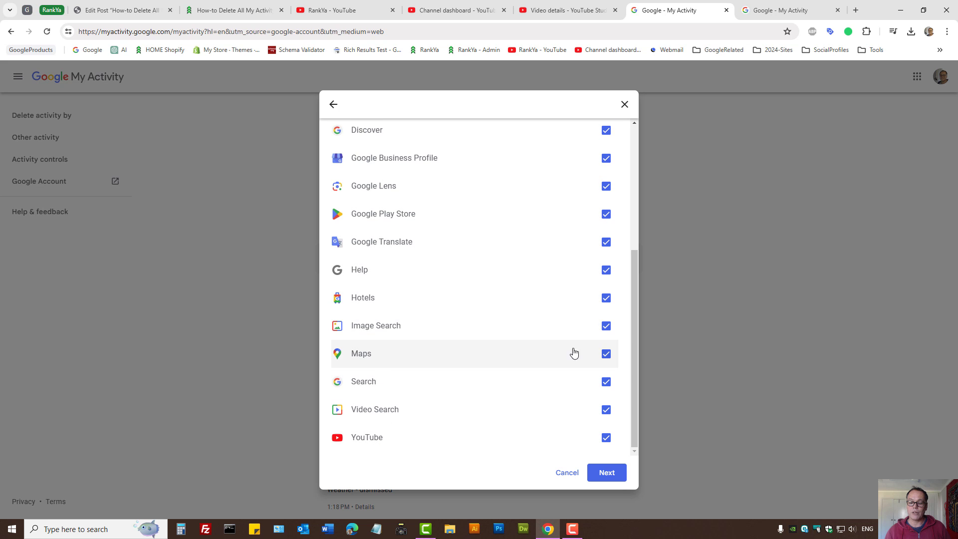
{"action": "scroll", "coordinate": [490, 269], "scroll_direction": "up", "scroll_amount": 4}
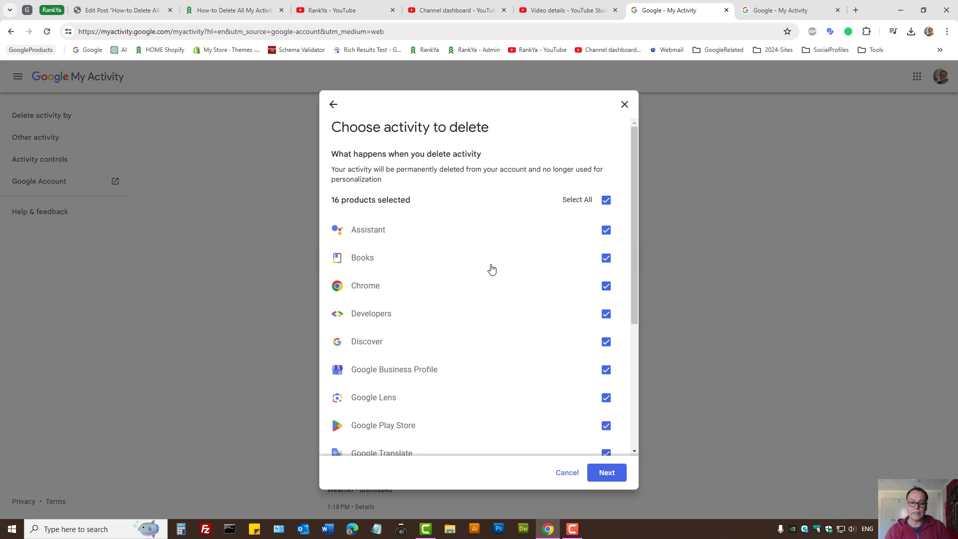
{"action": "scroll", "coordinate": [491, 268], "scroll_direction": "down", "scroll_amount": 4}
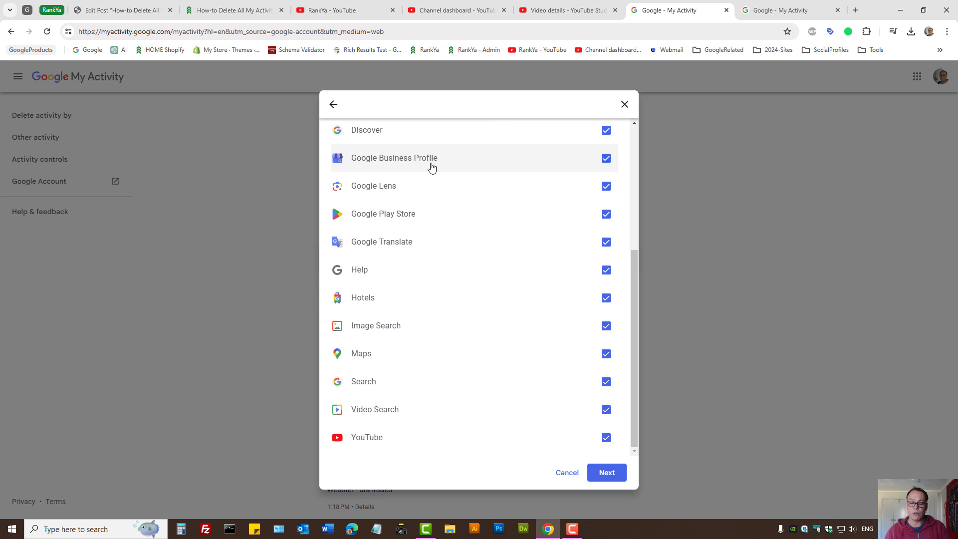
{"action": "left_click", "coordinate": [600, 477]}
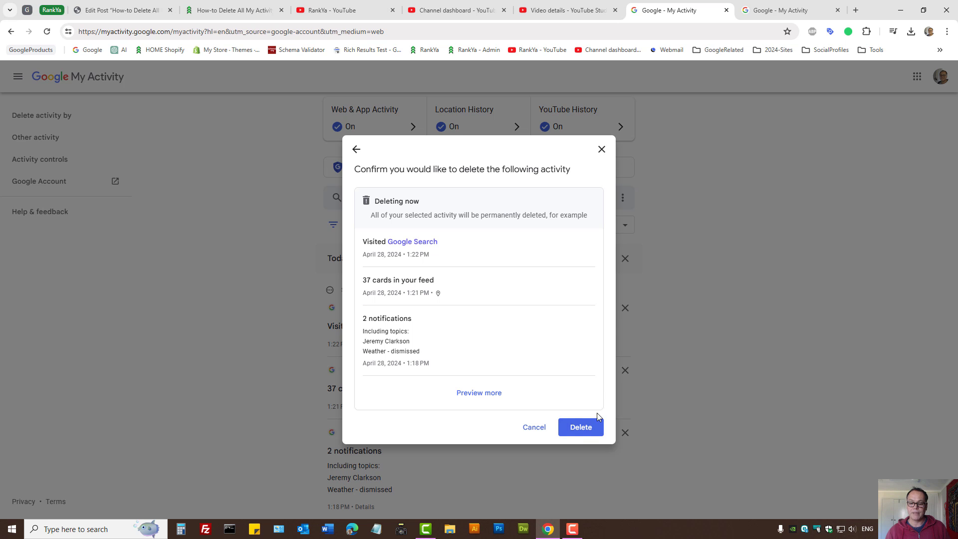
Close the deletion confirmation and the reopened All time deletion choices without deleting anything.
{"action": "left_click", "coordinate": [602, 150]}
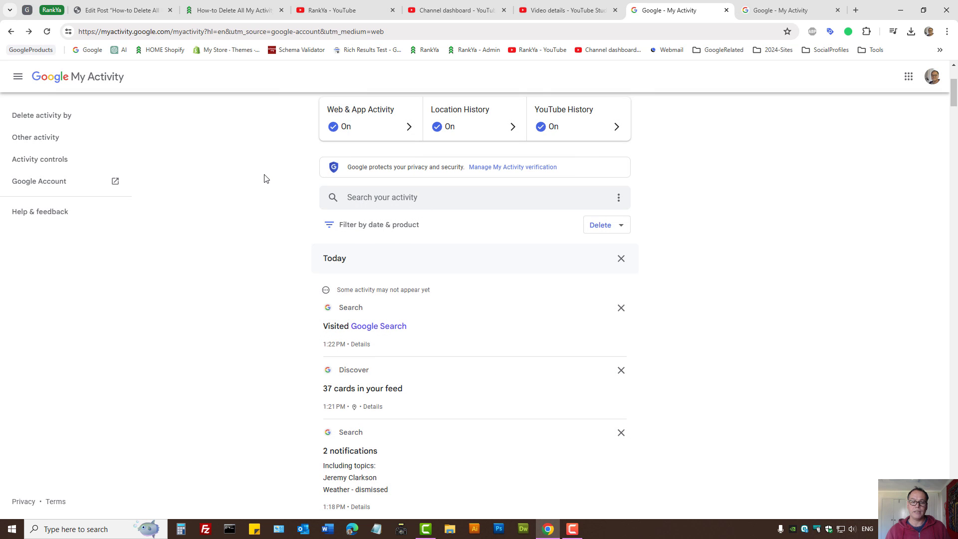
{"action": "scroll", "coordinate": [276, 178], "scroll_direction": "up", "scroll_amount": 3}
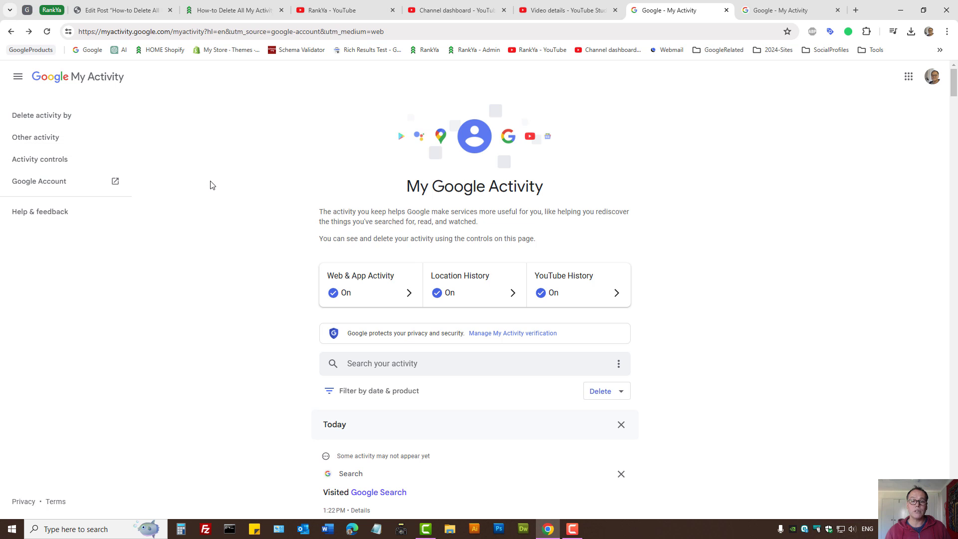
{"action": "scroll", "coordinate": [231, 232], "scroll_direction": "down", "scroll_amount": 3}
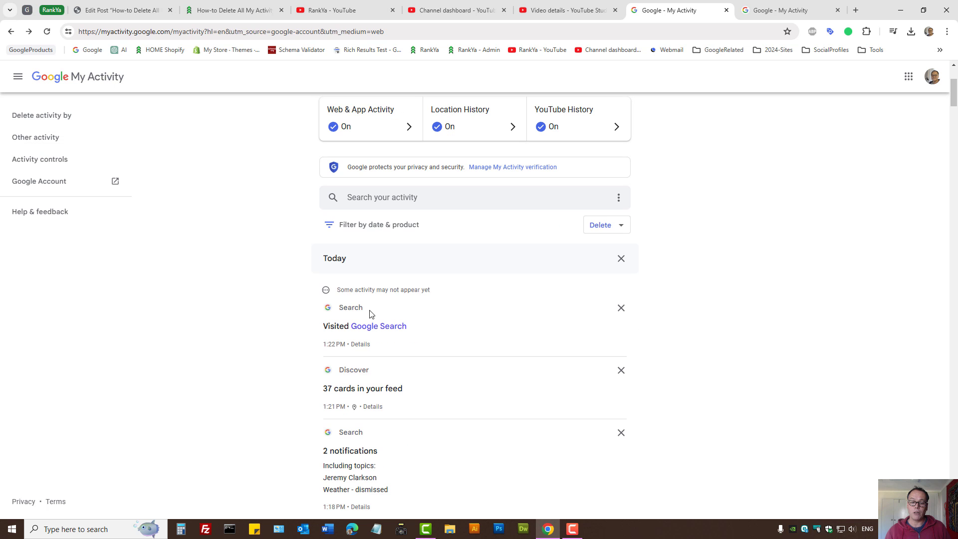
{"action": "left_click", "coordinate": [608, 229]}
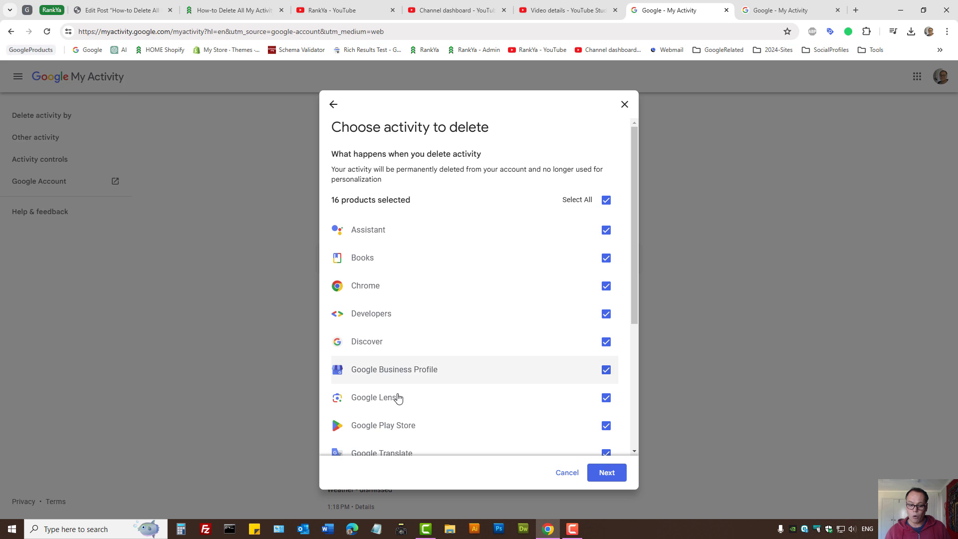
{"action": "left_click", "coordinate": [566, 472]}
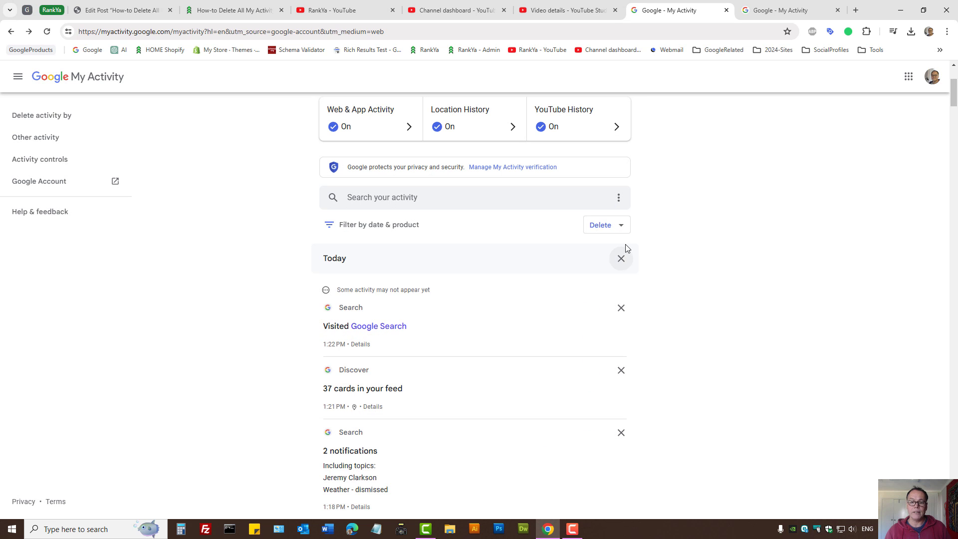
{"action": "scroll", "coordinate": [670, 255], "scroll_direction": "up", "scroll_amount": 3}
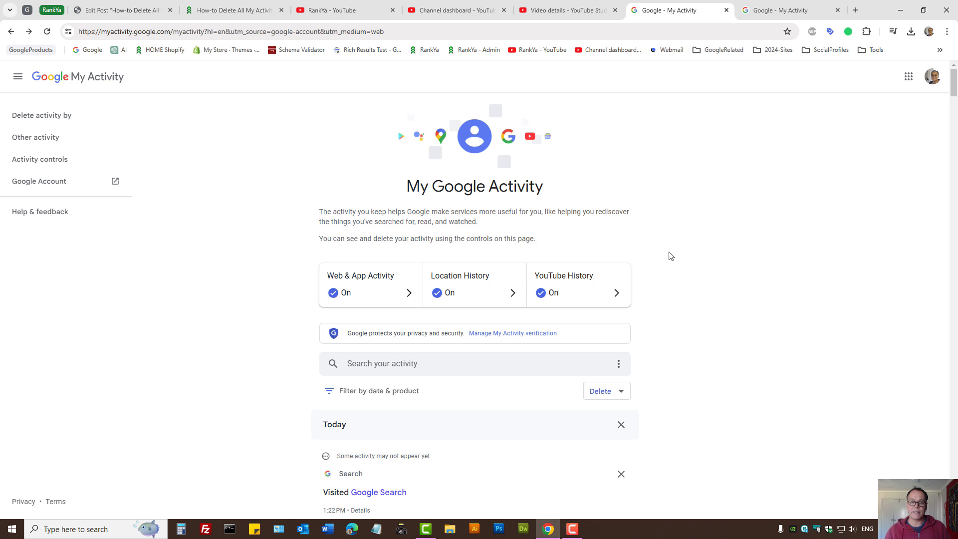
Open the Other activity page and highlight the activity controls and My Ad Center descriptions.
{"action": "left_click", "coordinate": [37, 143]}
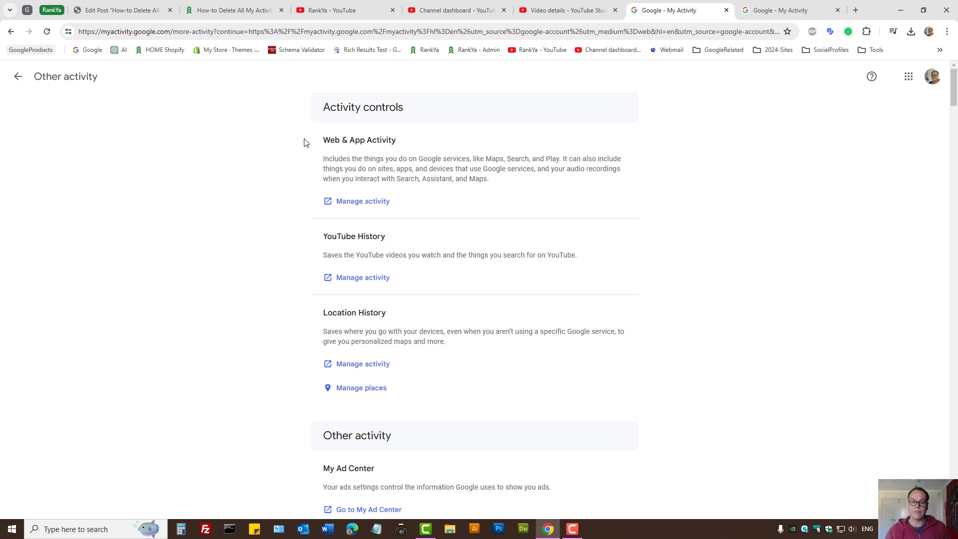
{"action": "left_click_drag", "start_coordinate": [321, 137], "coordinate": [450, 345]}
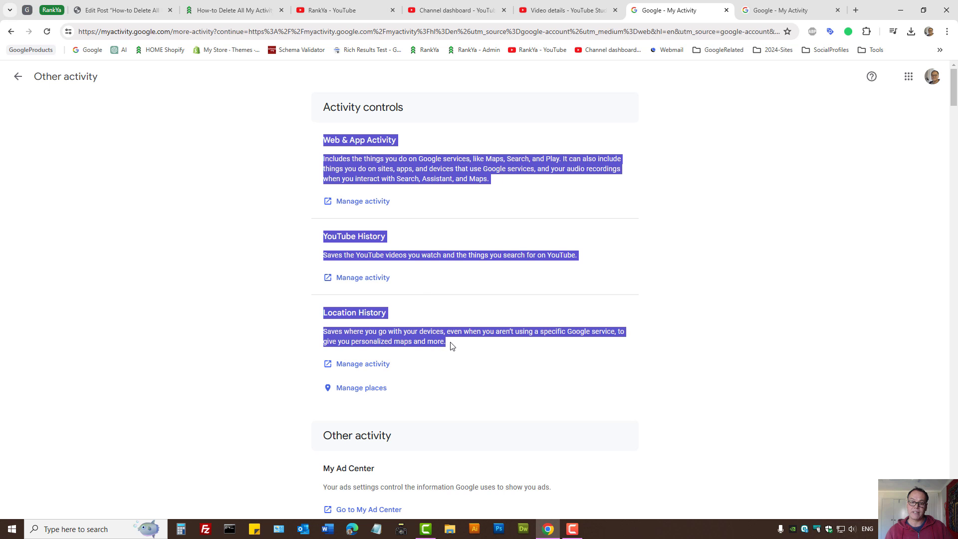
{"action": "left_click", "coordinate": [249, 337]}
{"action": "scroll", "coordinate": [297, 314], "scroll_direction": "down", "scroll_amount": 3}
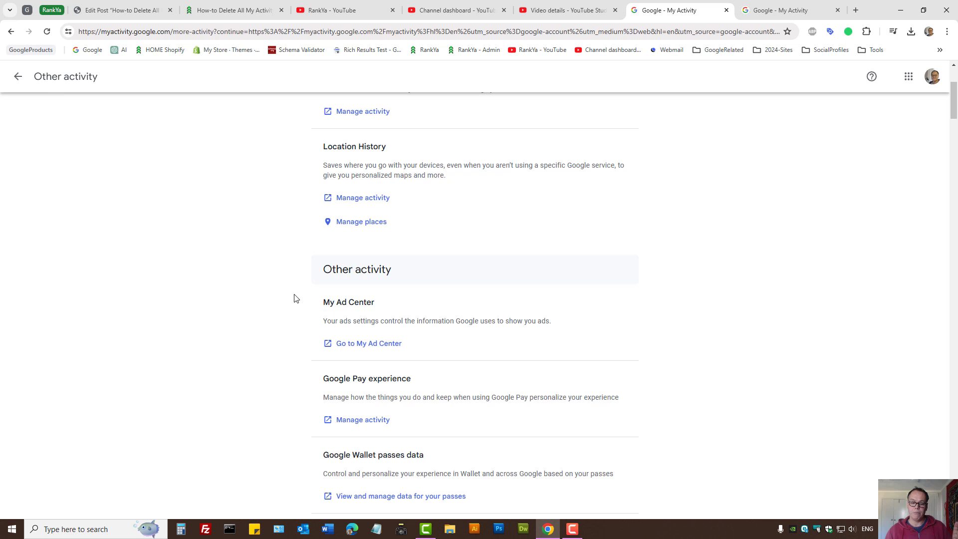
{"action": "left_click_drag", "start_coordinate": [323, 269], "coordinate": [399, 272]}
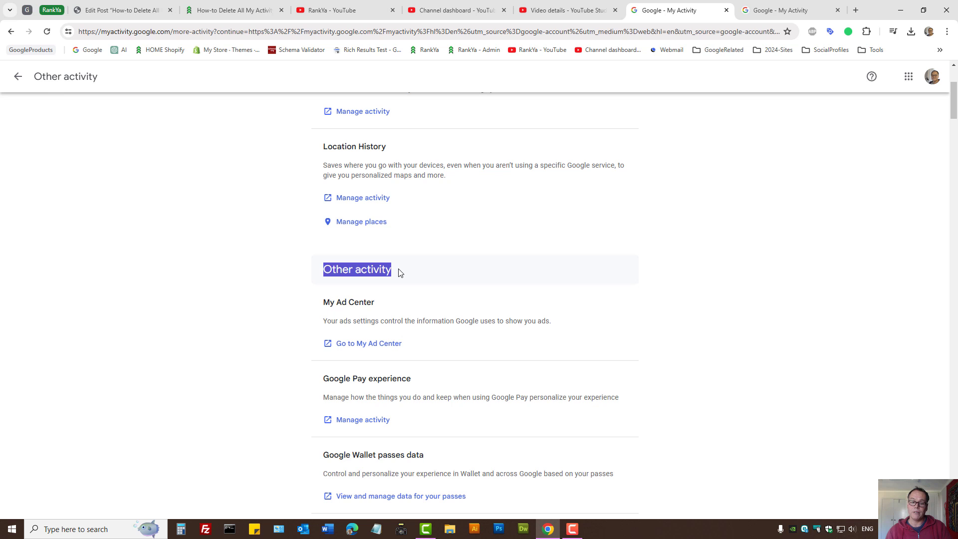
{"action": "left_click_drag", "start_coordinate": [317, 319], "coordinate": [550, 321]}
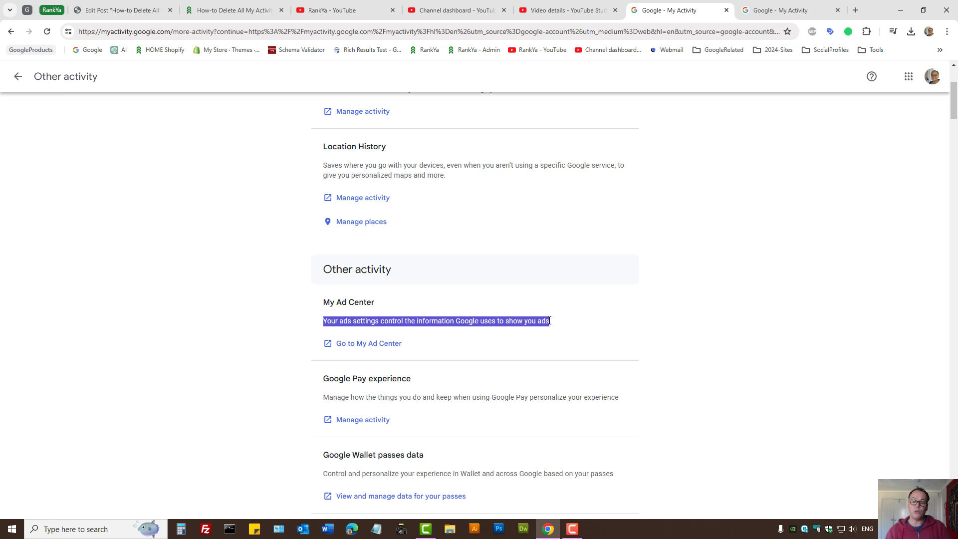
Highlight the Google Pay experience heading and open its Manage activity in a new tab.
{"action": "scroll", "coordinate": [237, 340], "scroll_direction": "down", "scroll_amount": 3}
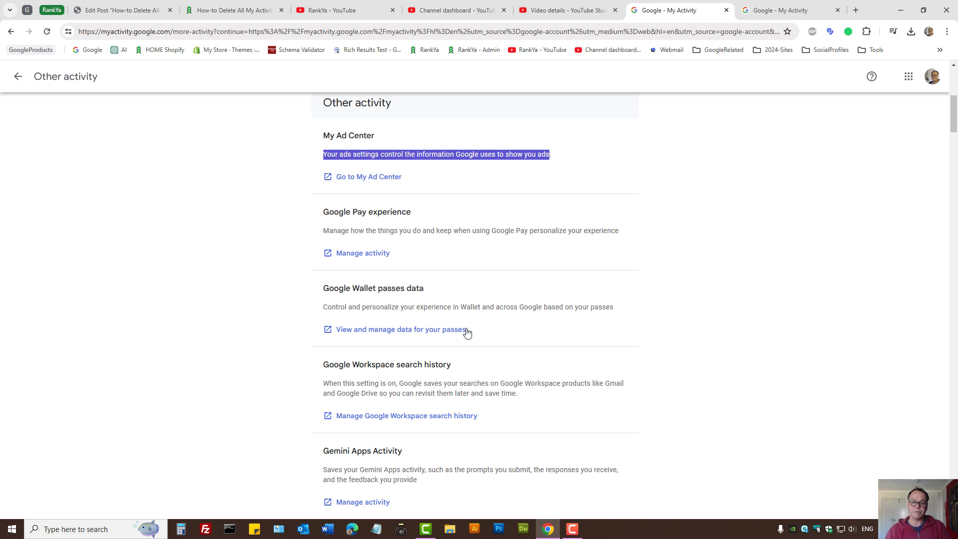
{"action": "left_click_drag", "start_coordinate": [328, 213], "coordinate": [427, 220]}
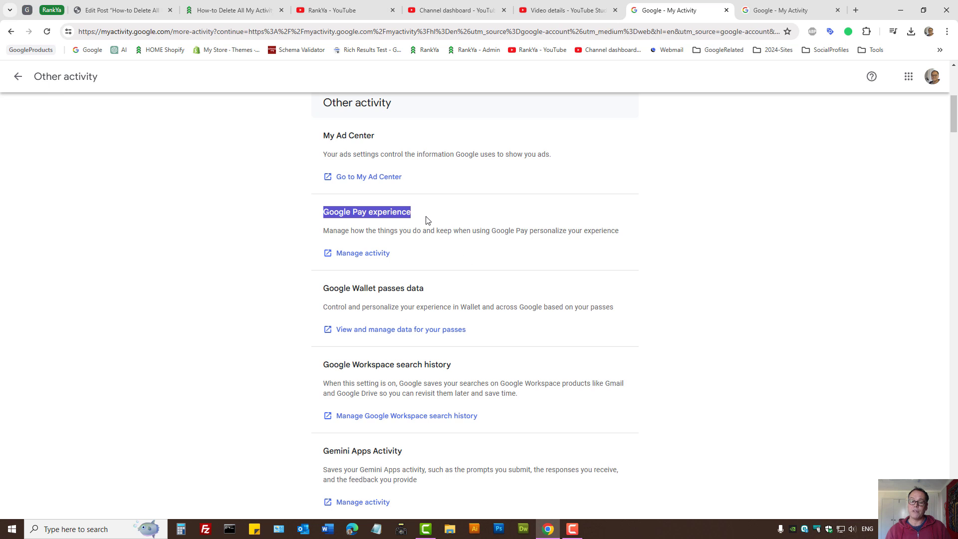
{"action": "left_click", "coordinate": [445, 240]}
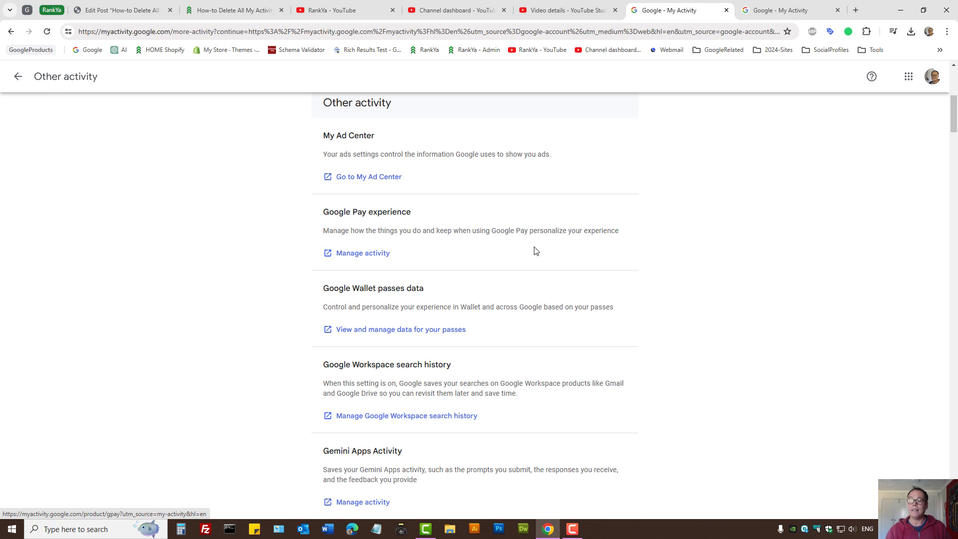
On the Google Pay activity tab, bring up the All time deletion confirmation, then close it.
{"action": "left_click", "coordinate": [781, 12]}
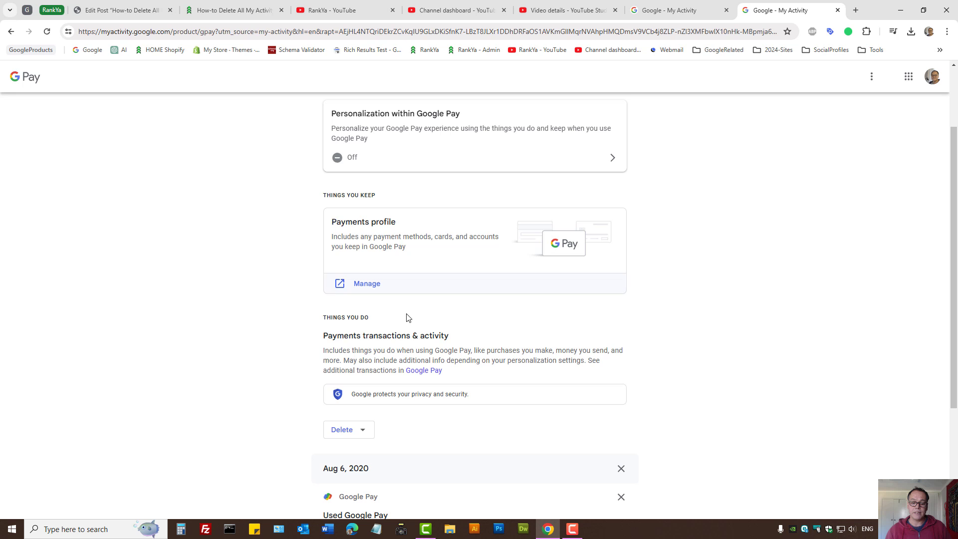
{"action": "left_click", "coordinate": [344, 430]}
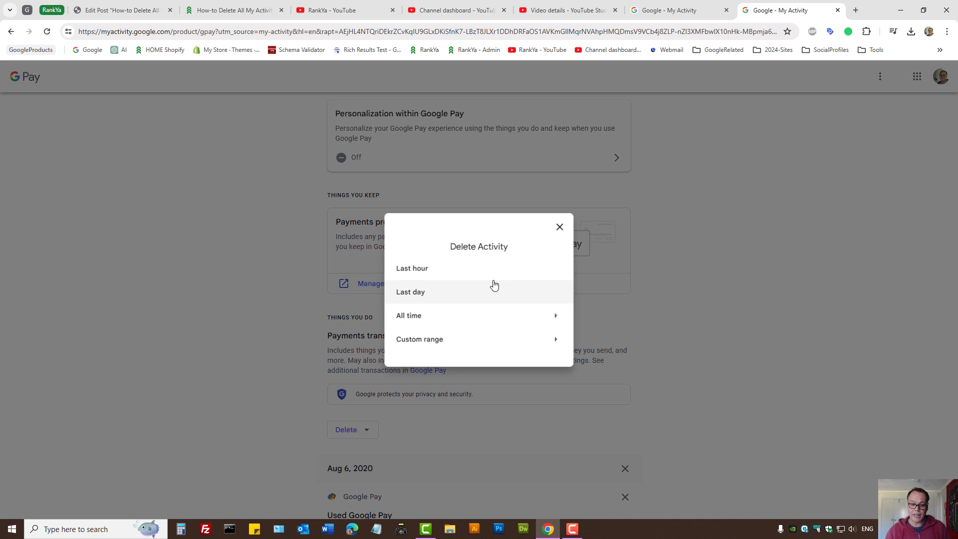
{"action": "left_click", "coordinate": [412, 324]}
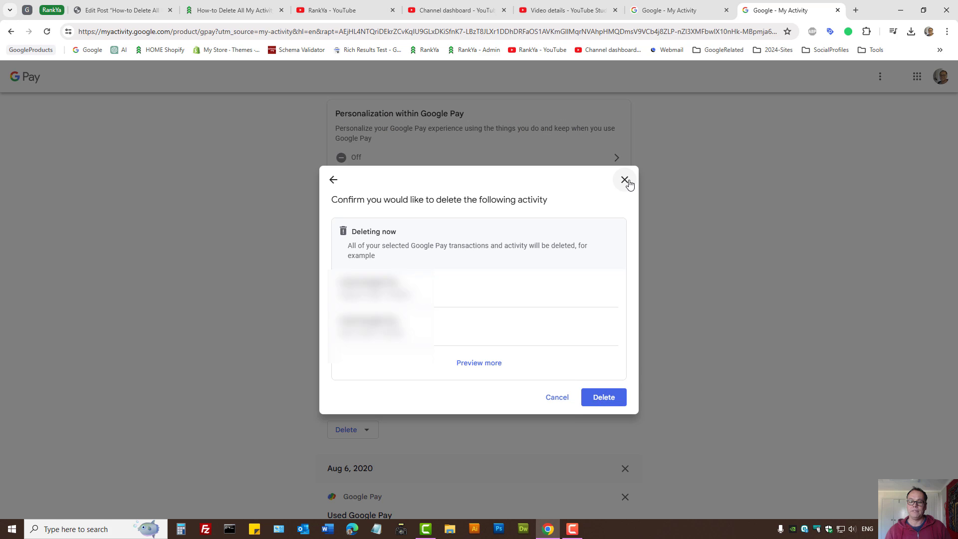
{"action": "left_click", "coordinate": [624, 180]}
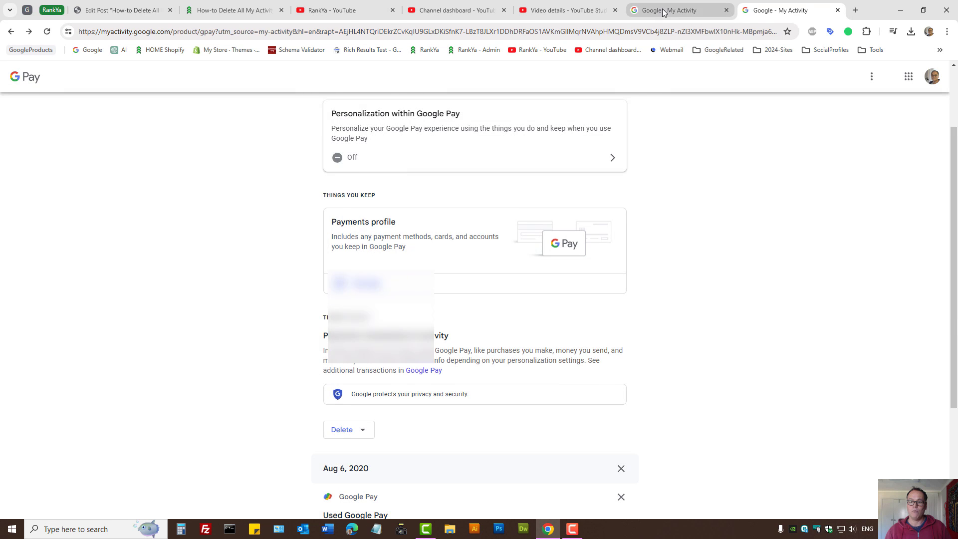
Return to the Other activity tab and highlight the Gemini Apps Activity heading.
{"action": "left_click", "coordinate": [664, 12]}
{"action": "scroll", "coordinate": [654, 286], "scroll_direction": "down", "scroll_amount": 3}
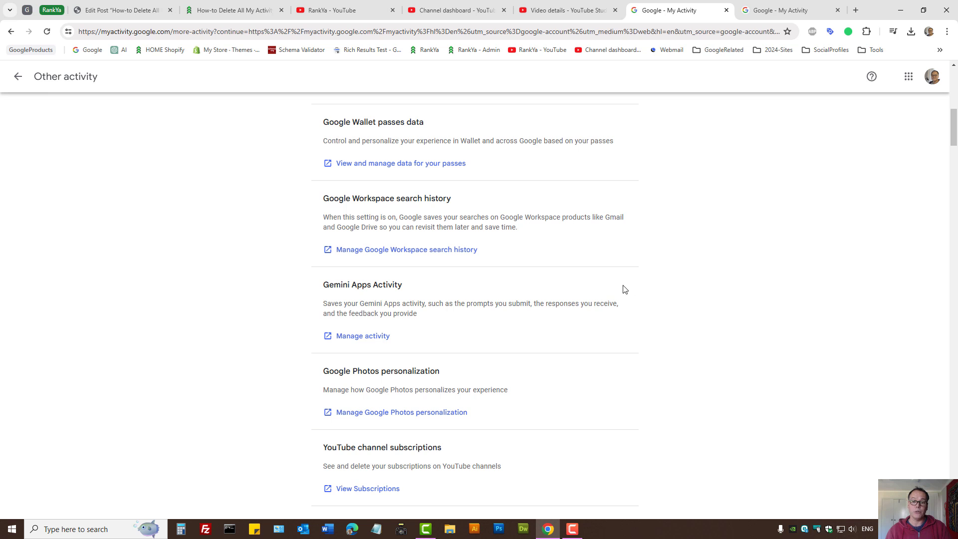
{"action": "scroll", "coordinate": [583, 315], "scroll_direction": "up", "scroll_amount": 5}
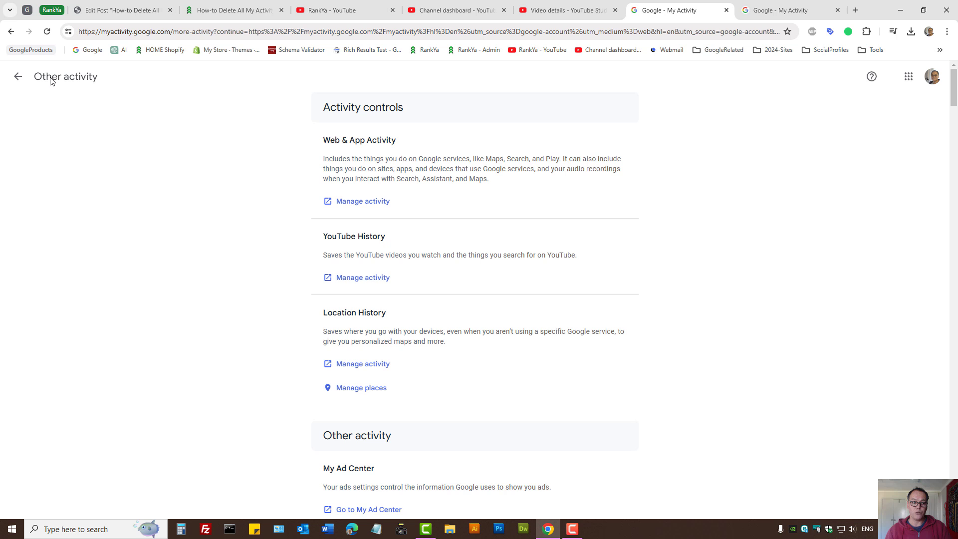
{"action": "scroll", "coordinate": [252, 276], "scroll_direction": "down", "scroll_amount": 3}
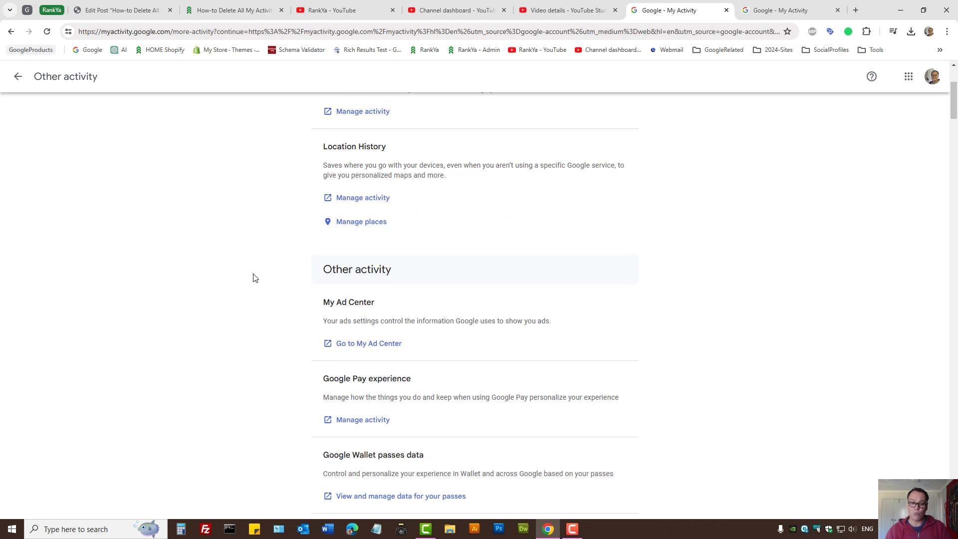
{"action": "scroll", "coordinate": [246, 250], "scroll_direction": "up", "scroll_amount": 3}
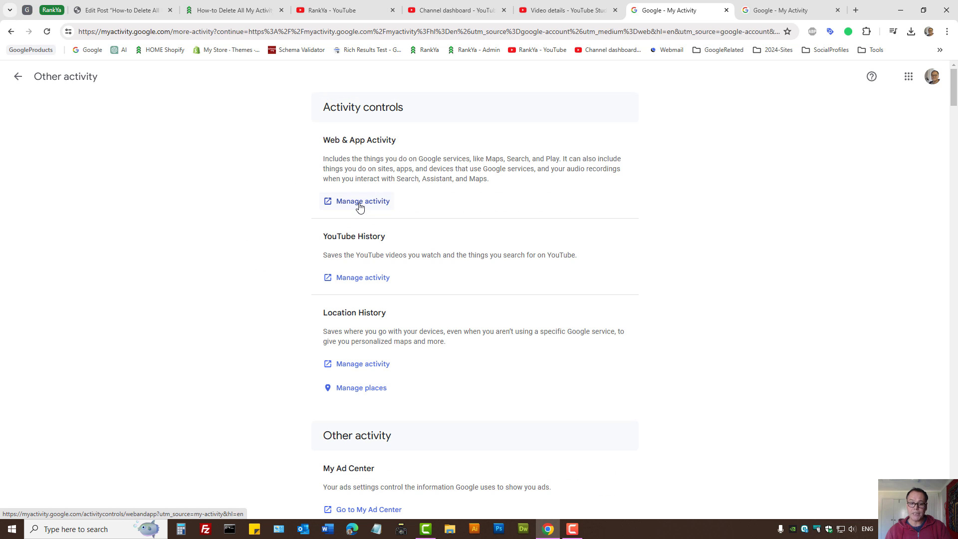
{"action": "scroll", "coordinate": [306, 344], "scroll_direction": "down", "scroll_amount": 3}
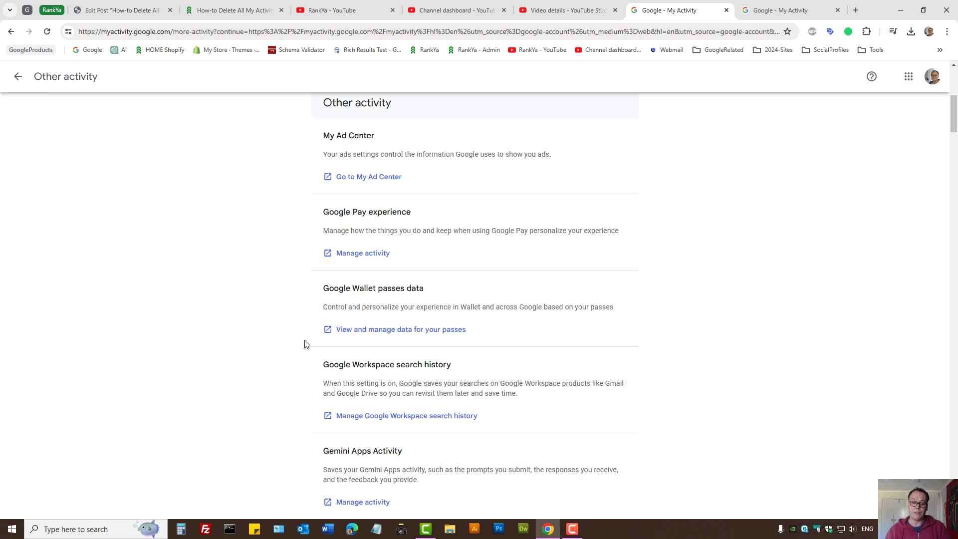
{"action": "scroll", "coordinate": [299, 334], "scroll_direction": "up", "scroll_amount": 7}
{"action": "scroll", "coordinate": [293, 322], "scroll_direction": "down", "scroll_amount": 10}
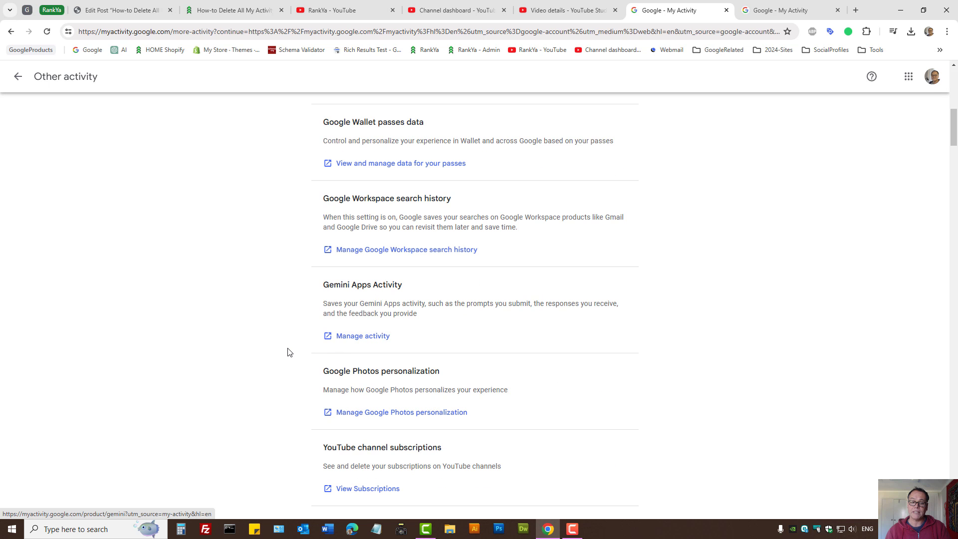
{"action": "left_click_drag", "start_coordinate": [322, 285], "coordinate": [403, 286]}
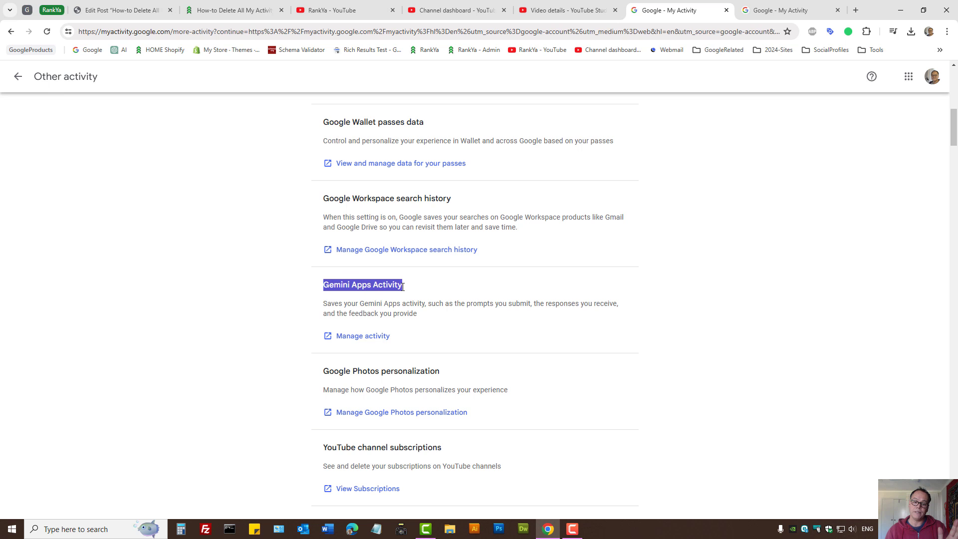
Open Gemini Apps Activity, bring up its All time deletion confirmation, then close it without deleting.
{"action": "left_click", "coordinate": [352, 337]}
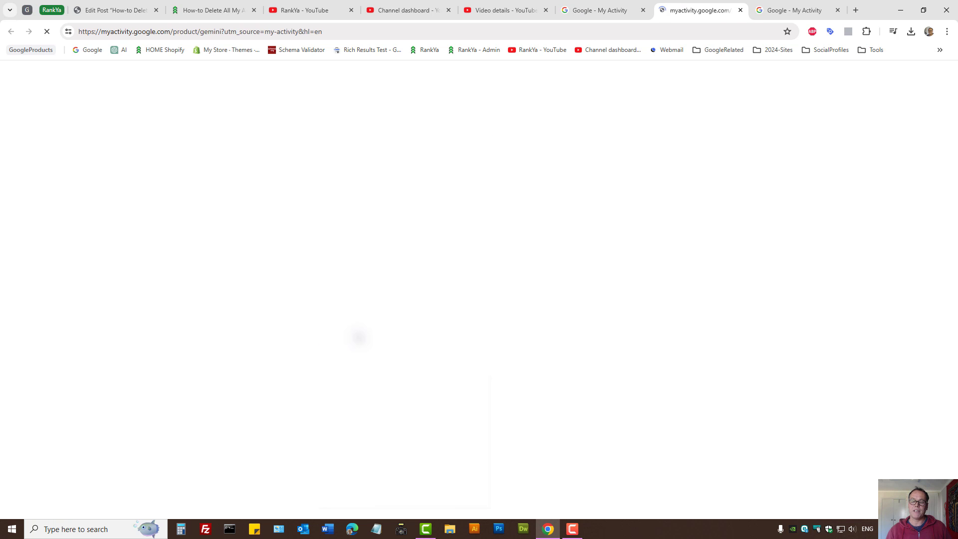
{"action": "left_click", "coordinate": [342, 295]}
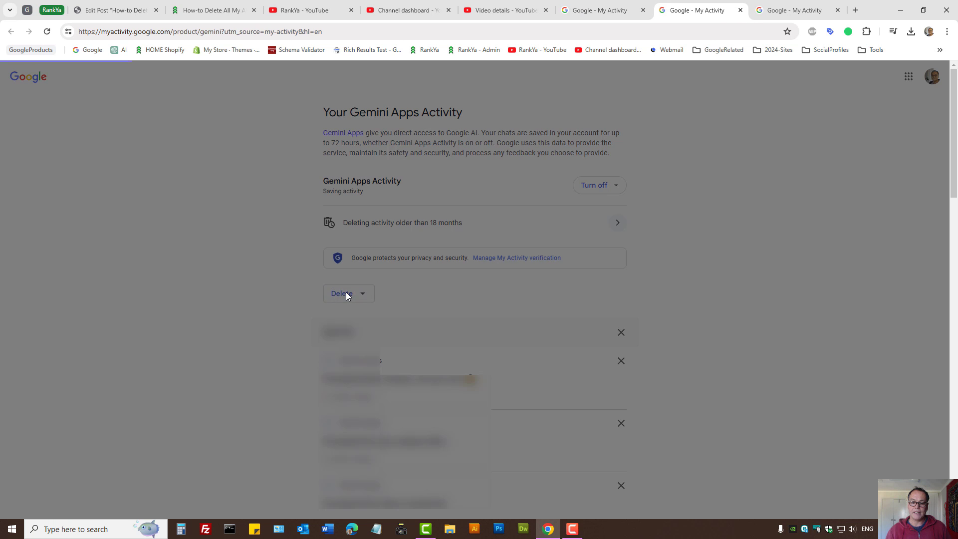
{"action": "left_click", "coordinate": [473, 314]}
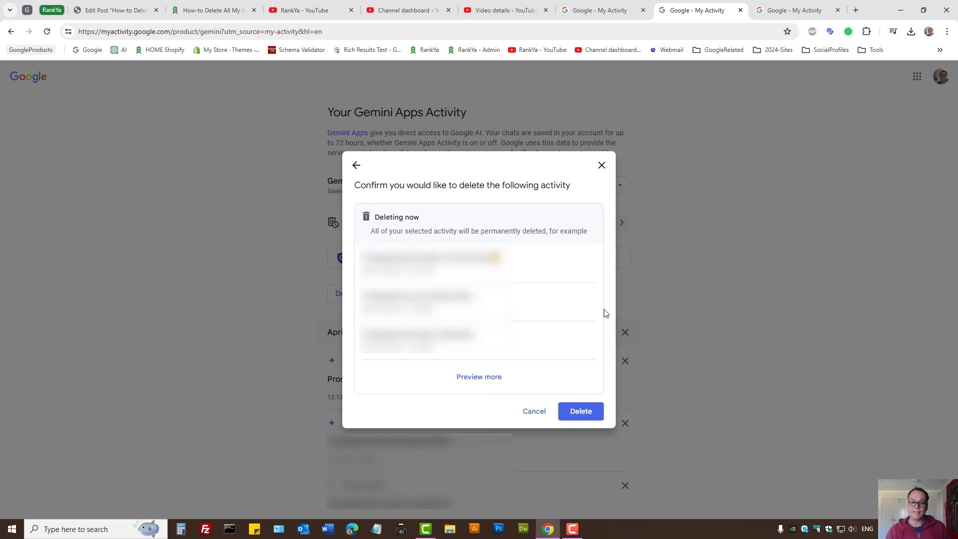
{"action": "left_click", "coordinate": [600, 166]}
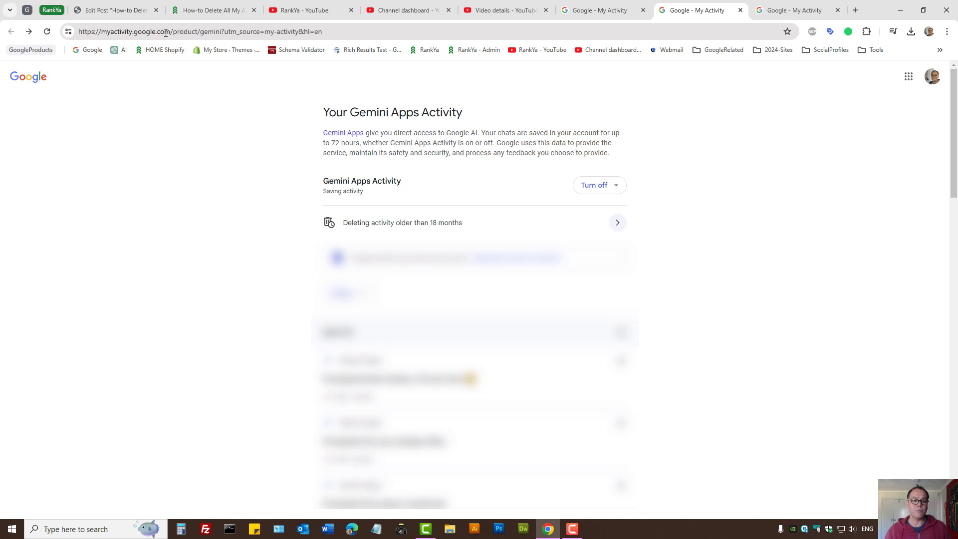
Trim the address to myactivity.google.com to reach the main page, then open Activity controls in a new tab.
{"action": "left_click_drag", "start_coordinate": [172, 31], "coordinate": [322, 31]}
{"action": "key", "text": "BackSpace"}
{"action": "key", "text": "Return"}
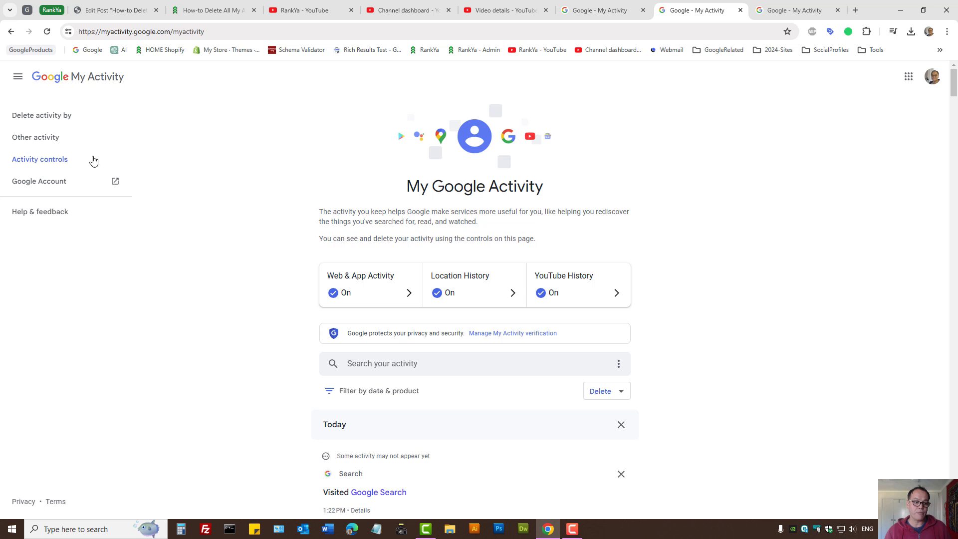
{"action": "left_click", "coordinate": [34, 164], "text": "ctrl"}
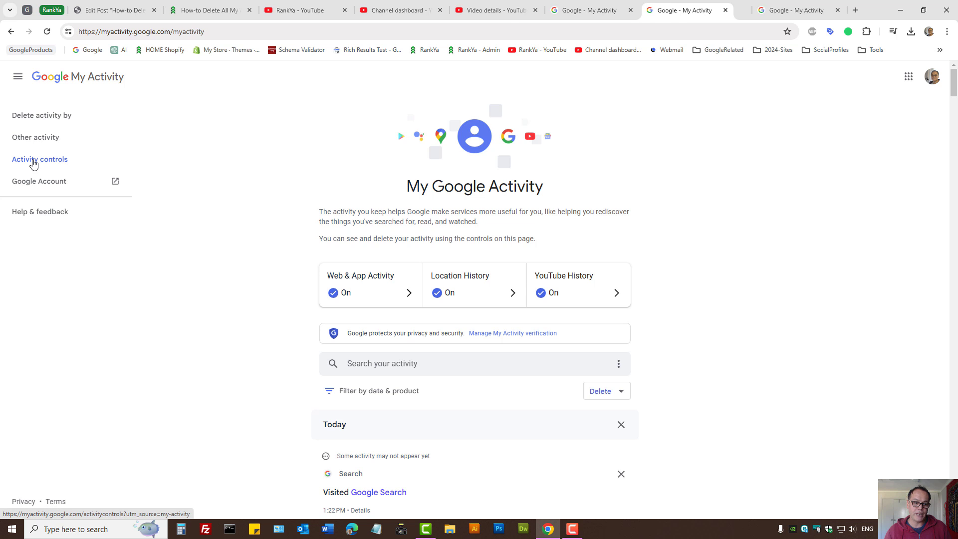
Review the Web & App Activity turn-off options without changing them, then switch to the YouTube channel tab.
{"action": "left_click", "coordinate": [712, 11]}
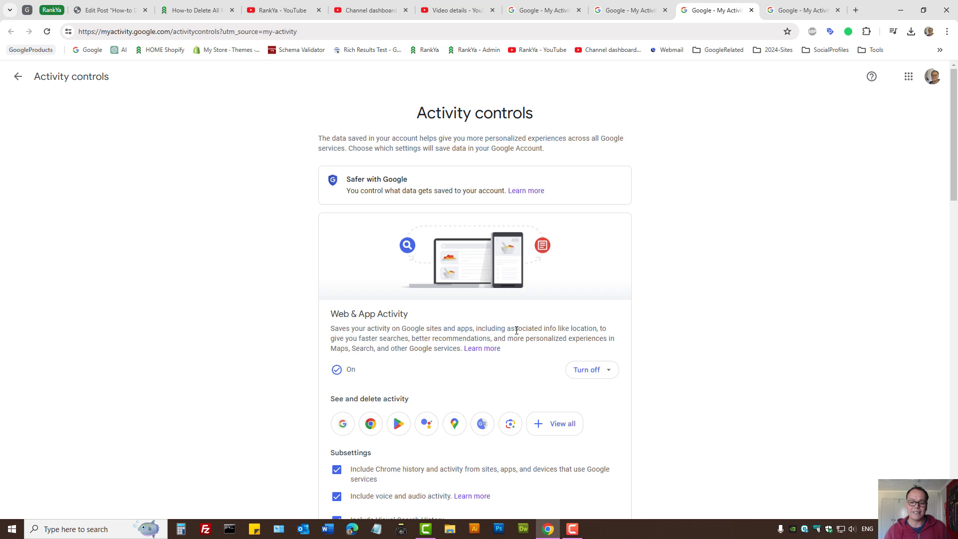
{"action": "left_click", "coordinate": [598, 373]}
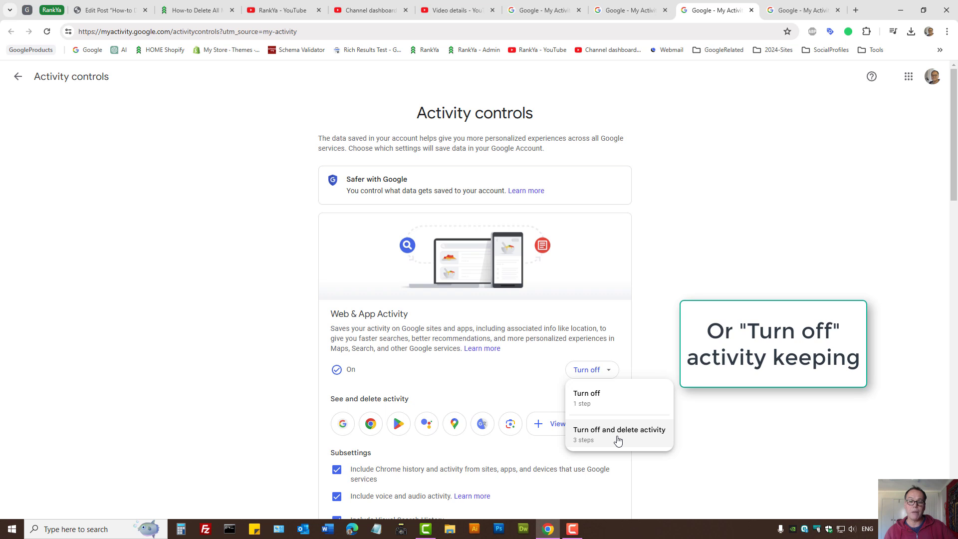
{"action": "left_click", "coordinate": [738, 181]}
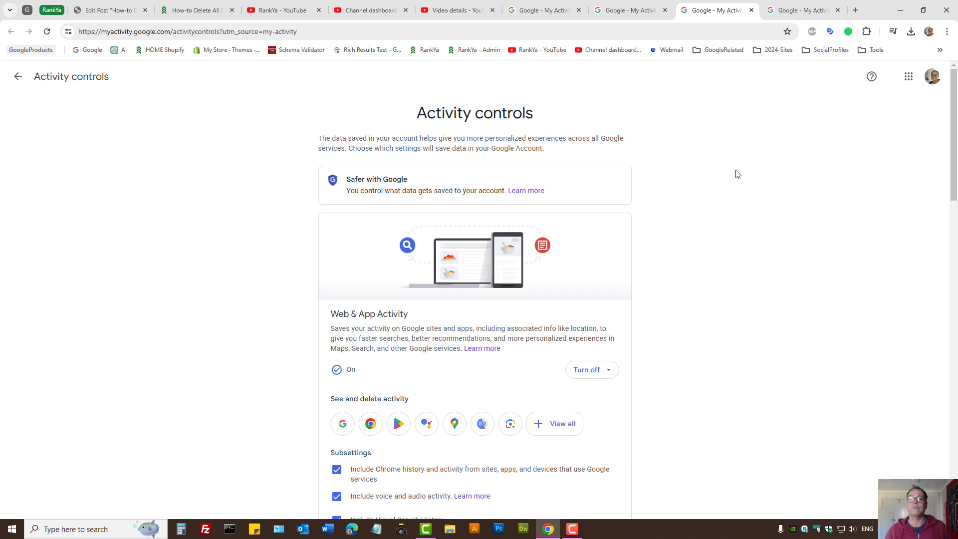
{"action": "left_click", "coordinate": [183, 7]}
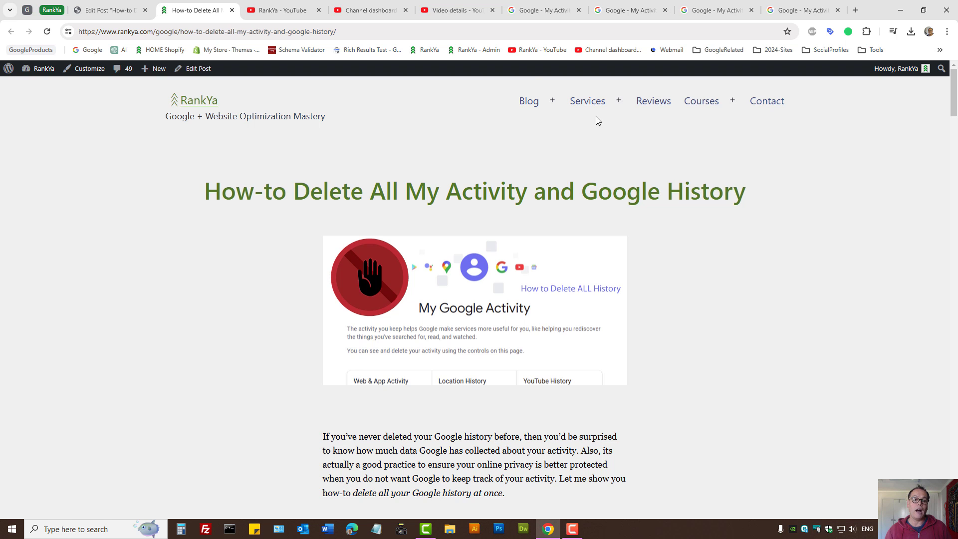
{"action": "left_click", "coordinate": [282, 10]}
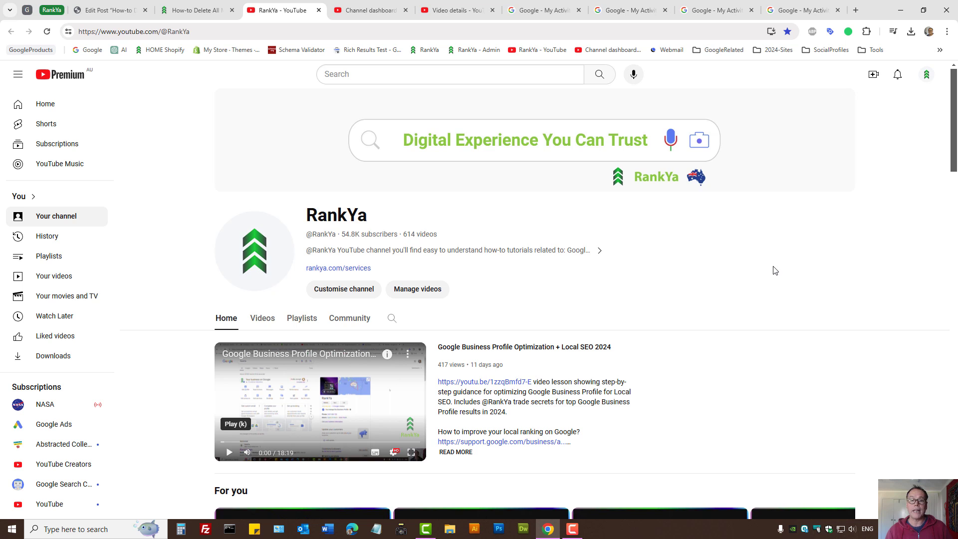